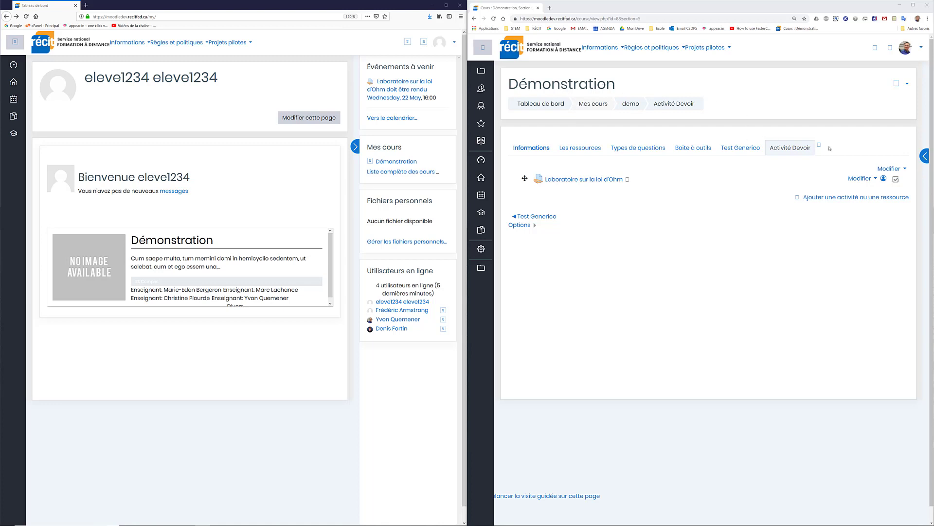
Open the "Laboratoire sur la loi d'Ohm" assignment as teacher and review its instructions, evaluation summary and grading rubric
left_click(575, 179)
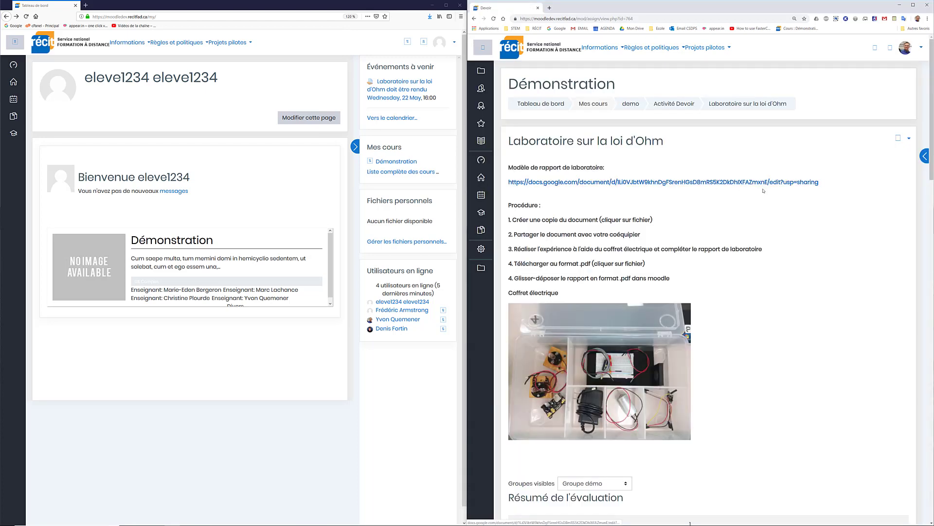
scroll(801, 263, "down", 9)
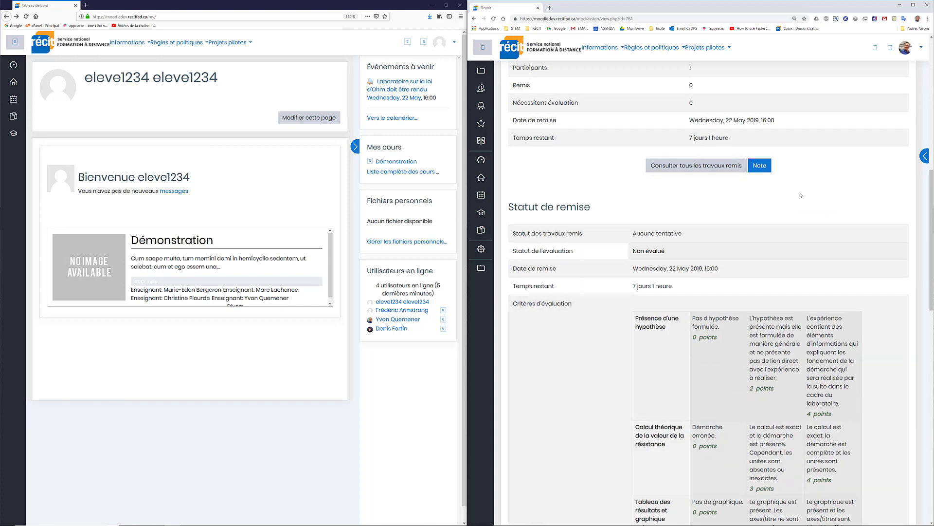
scroll(838, 224, "down", 8)
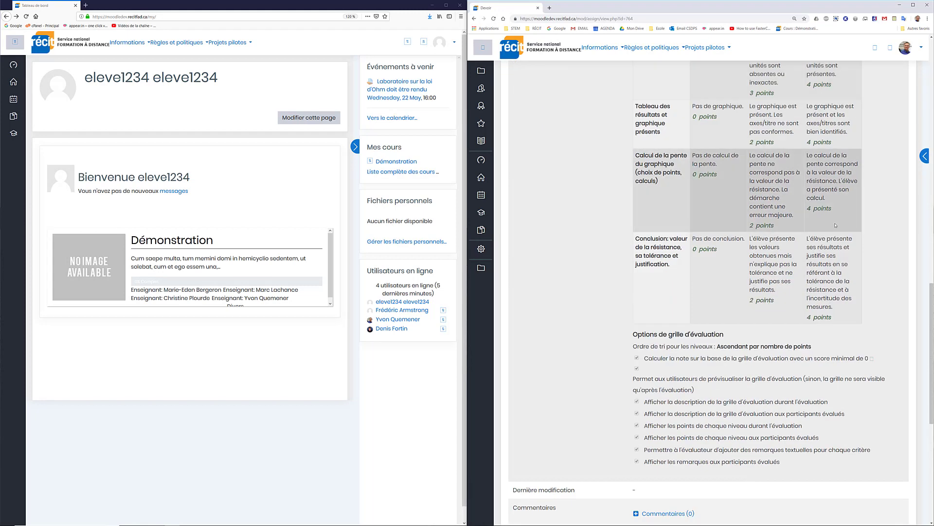
scroll(836, 219, "up", 6)
scroll(836, 219, "up", 3)
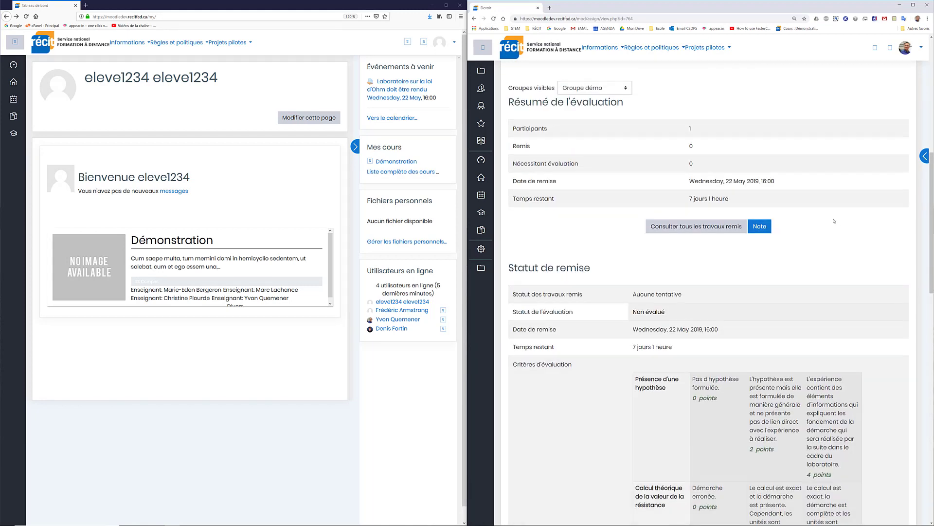
scroll(834, 221, "up", 8)
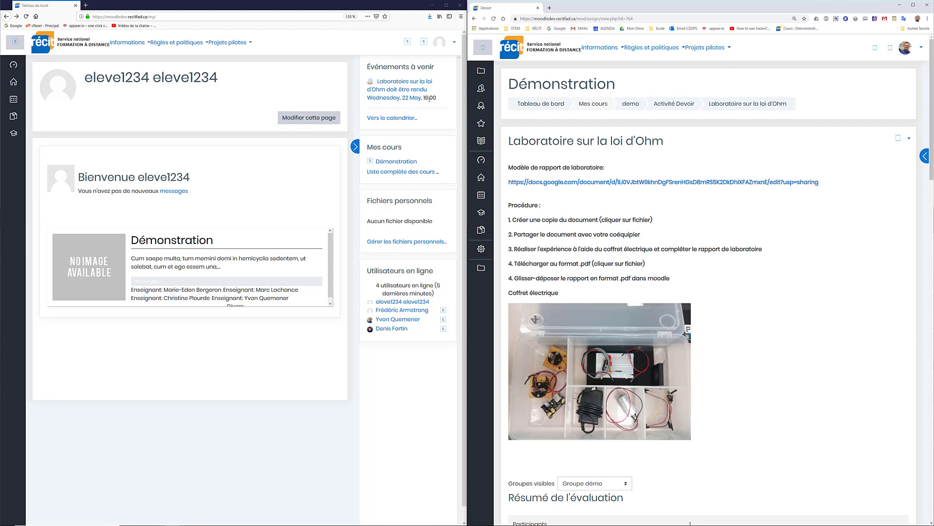
In the student's browser window, open "Laboratoire sur la loi d'Ohm" from the Démonstration course and review its instructions, submission status and rubric
left_click(154, 250)
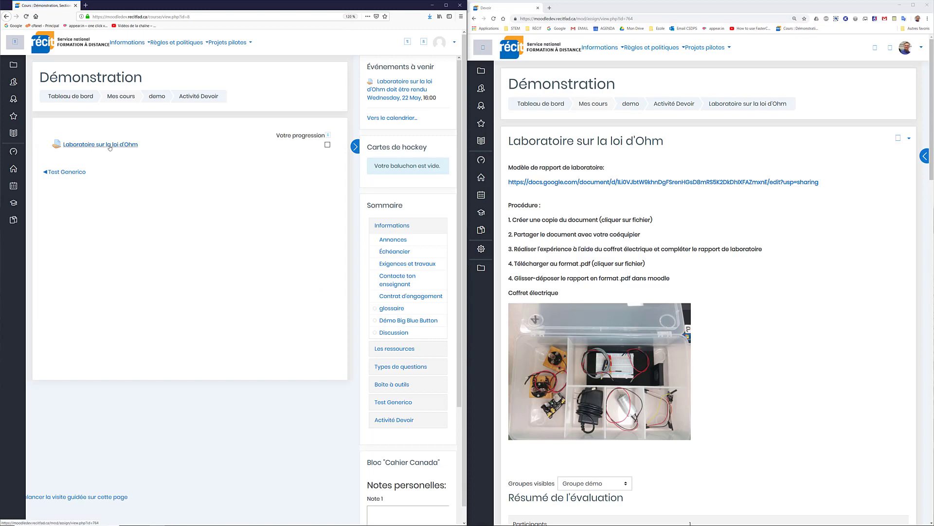
left_click(110, 147)
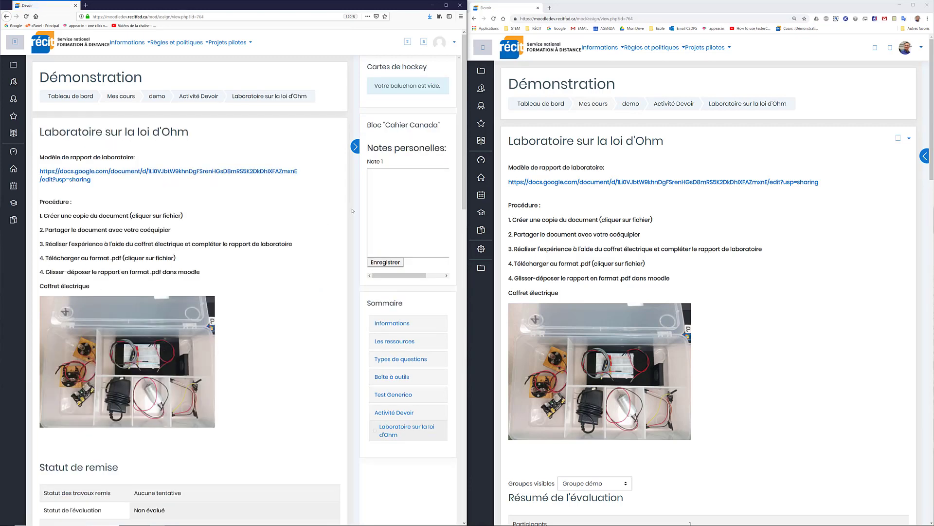
scroll(255, 206, "down", 3)
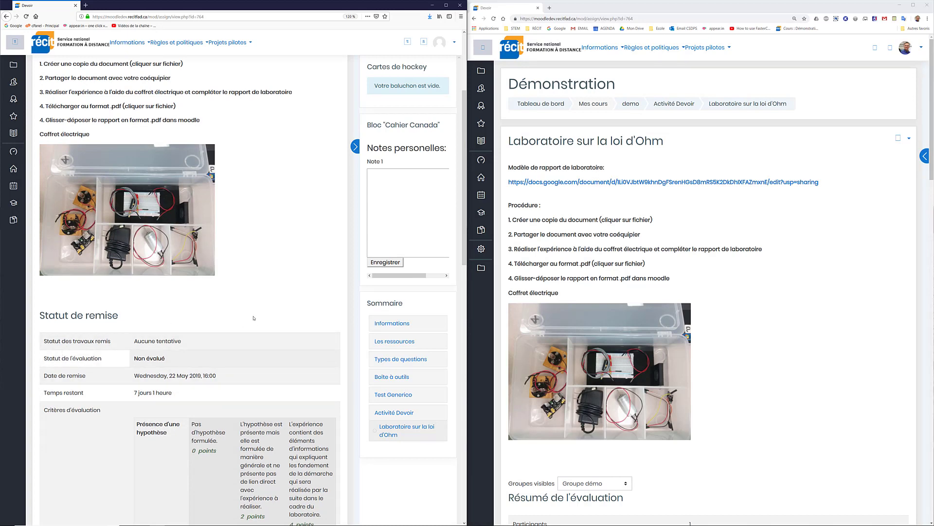
scroll(254, 318, "down", 12)
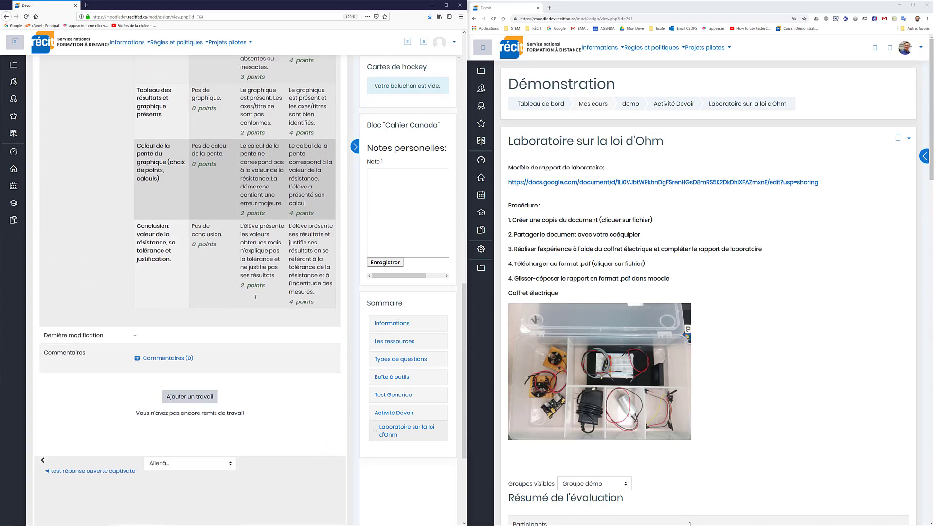
scroll(165, 390, "down", 2)
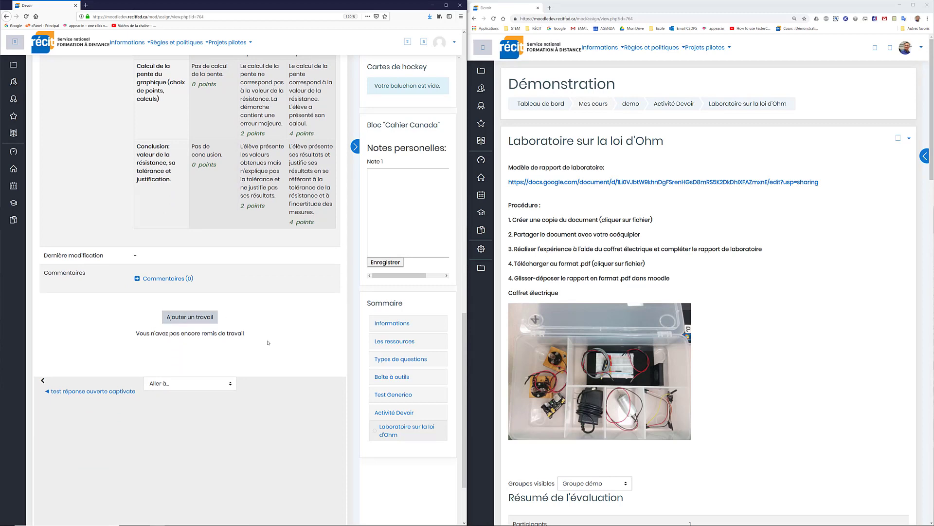
scroll(268, 343, "up", 15)
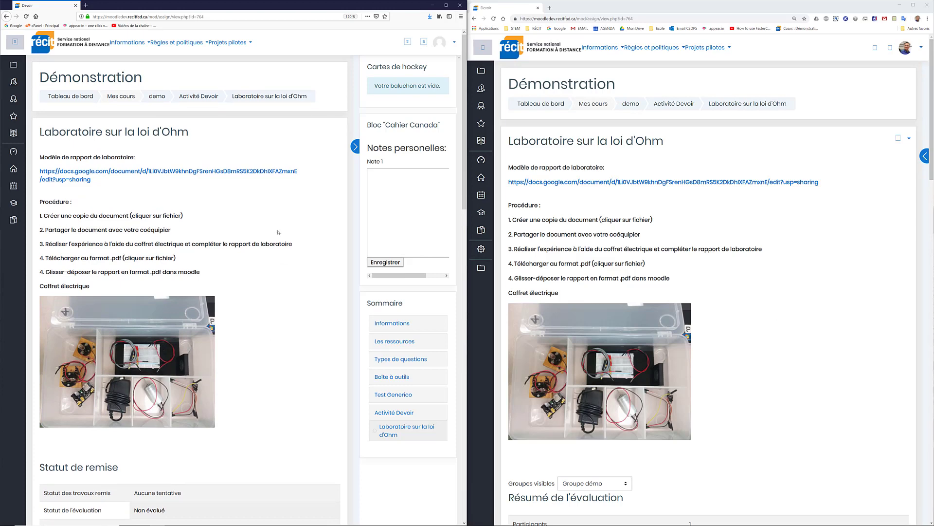
Start a submission for the assignment and attach the "lab loi Ohm" PDF from the desktop
scroll(278, 232, "down", 15)
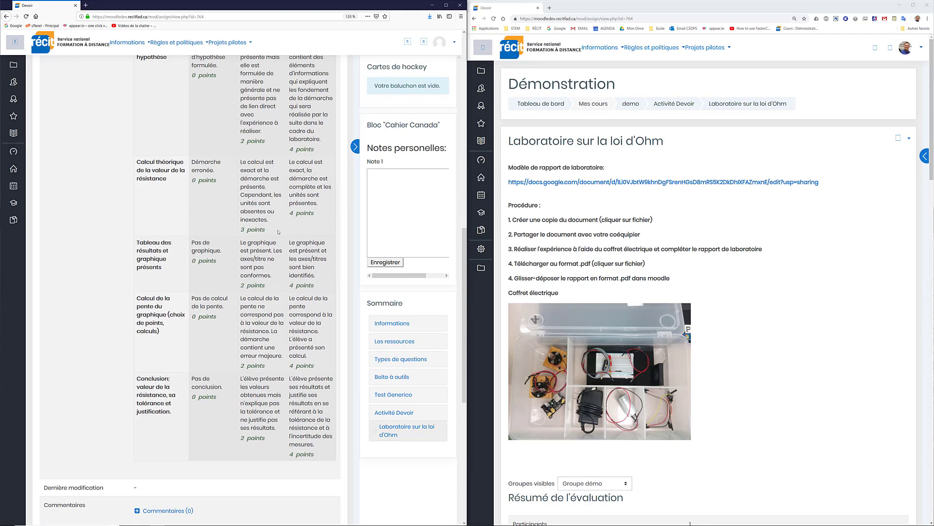
left_click(192, 241)
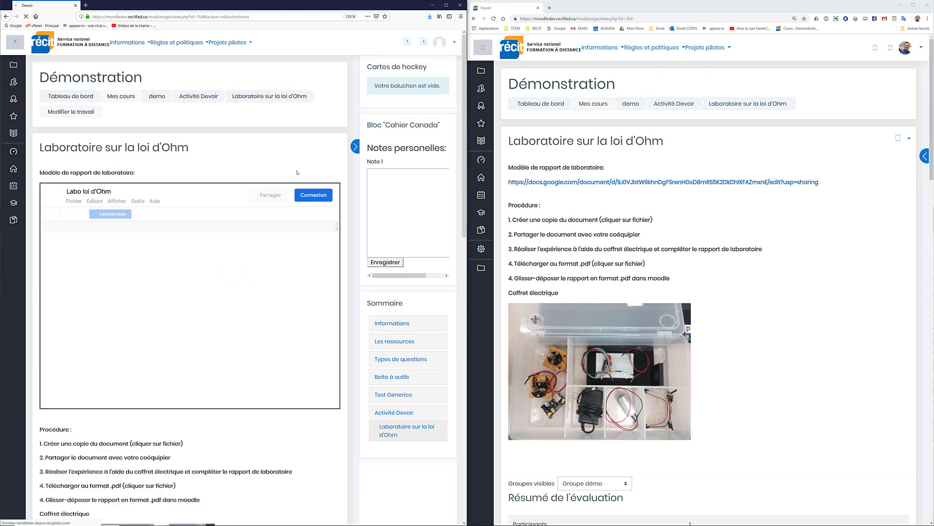
scroll(298, 320, "down", 10)
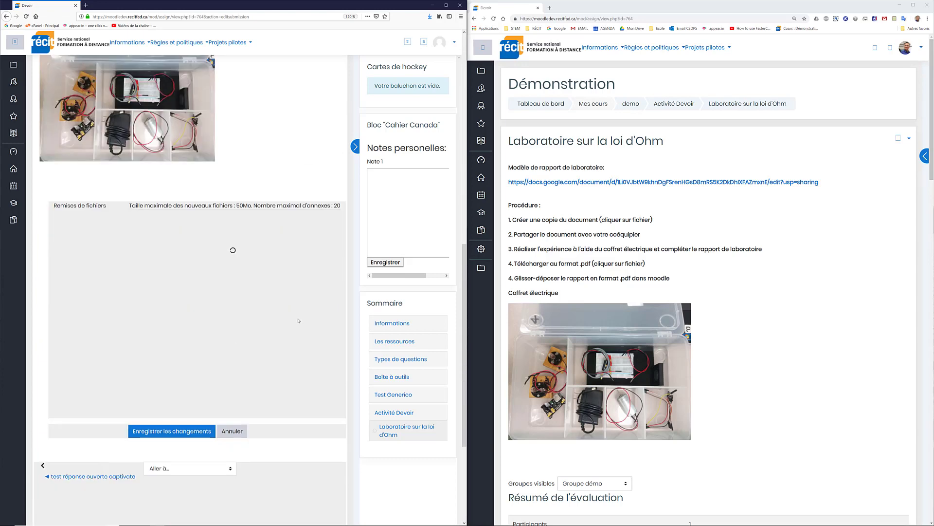
scroll(298, 320, "down", 2)
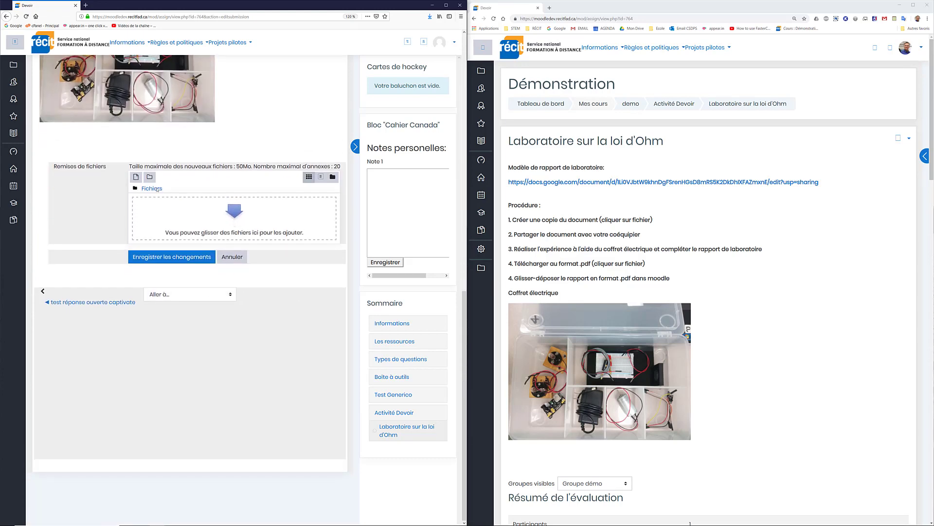
left_click_drag(138, 6, 185, 6)
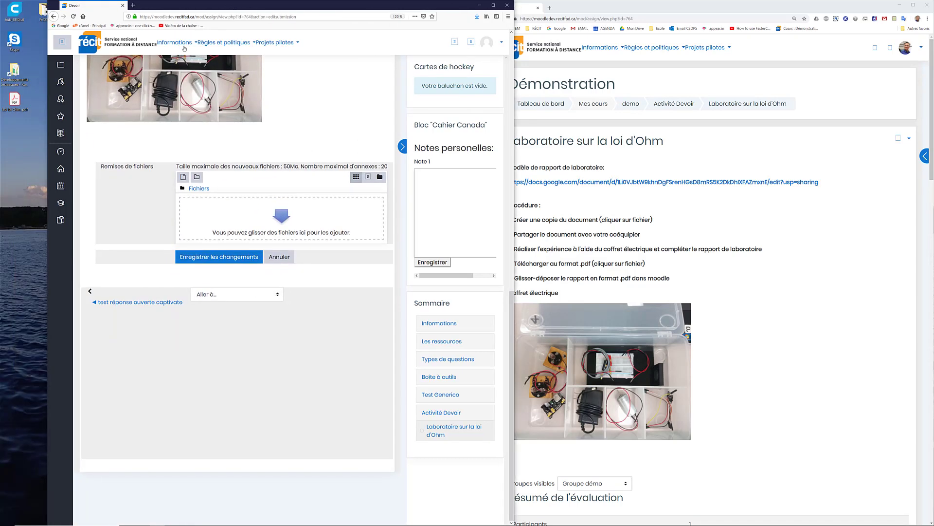
left_click_drag(14, 100, 217, 215)
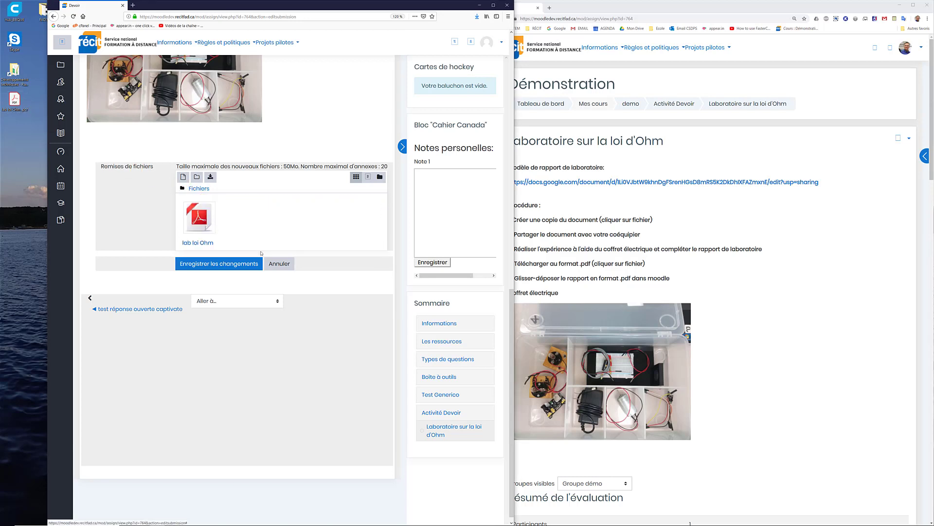
Move the student's window back beside the teacher's, save the submission and check its submission status
left_click_drag(299, 8, 259, 8)
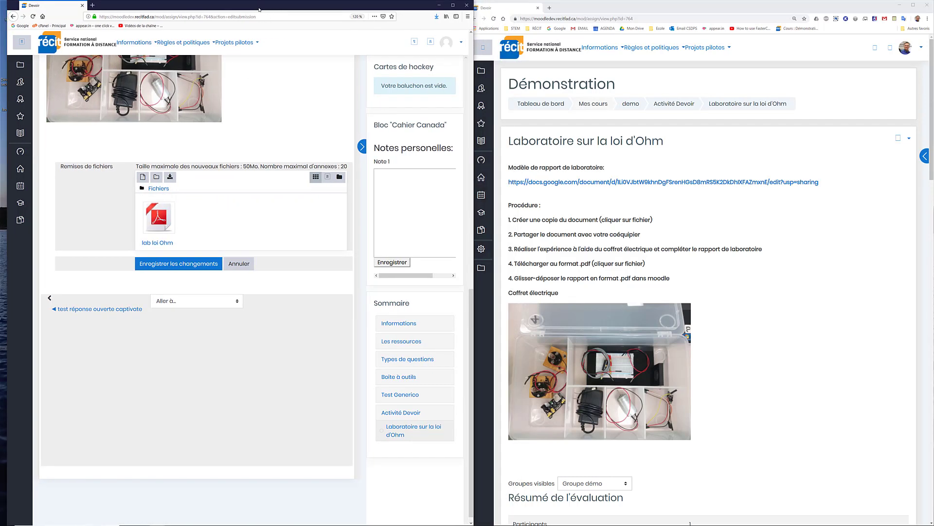
left_click(167, 265)
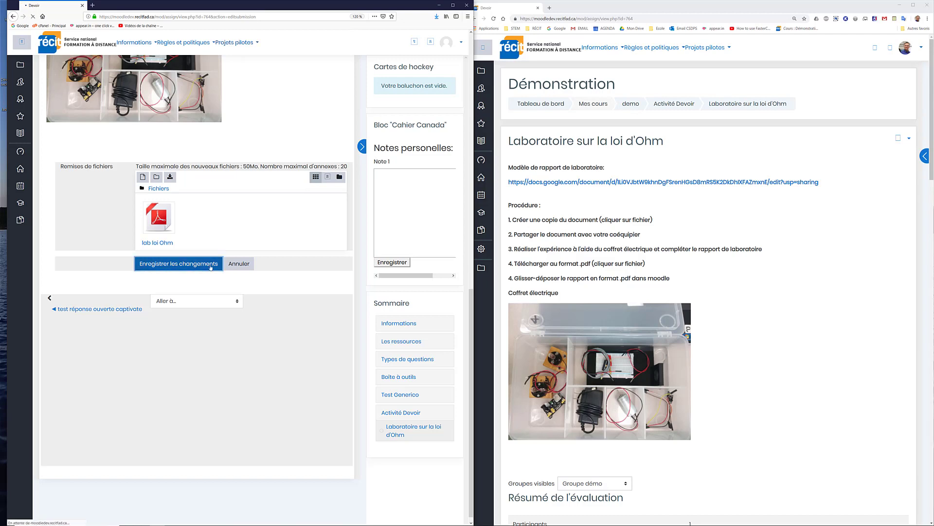
scroll(253, 267, "down", 6)
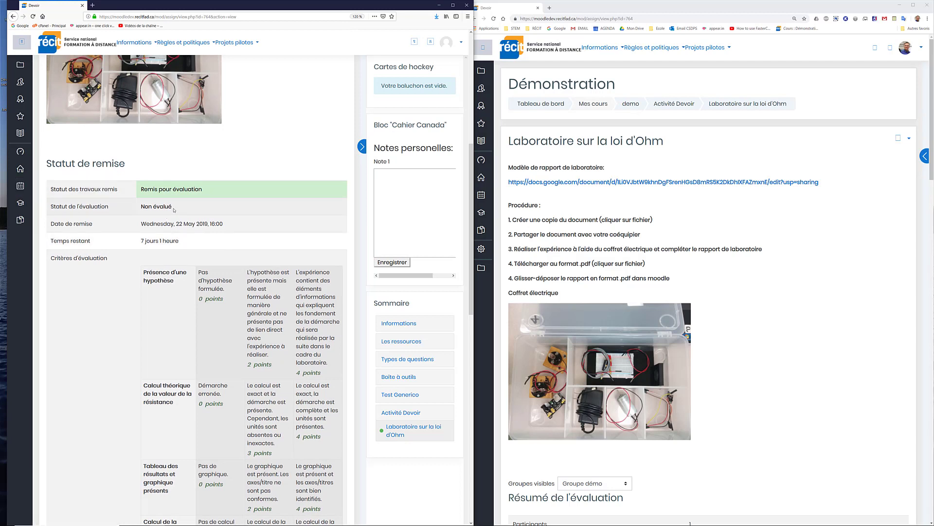
scroll(292, 273, "down", 3)
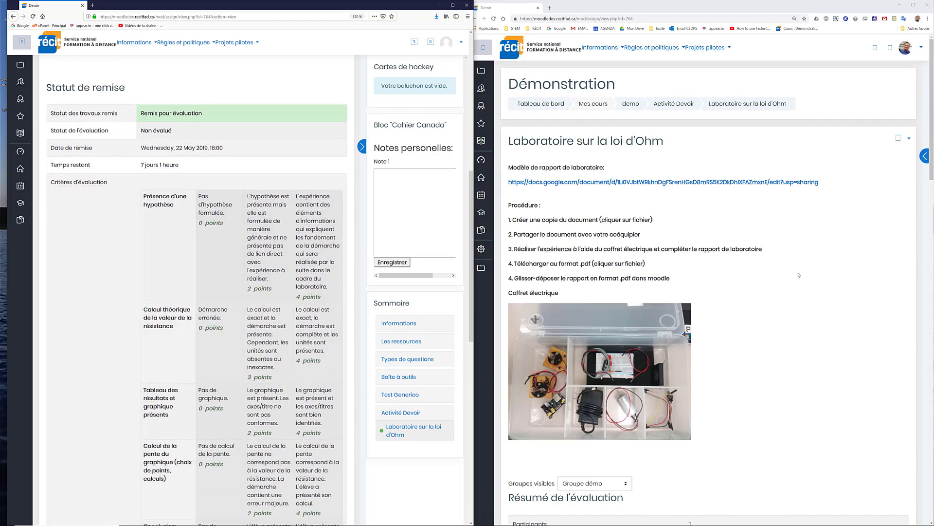
In the teacher's browser window, list all submitted work and open the student's submission for grading in a maximized window
left_click(799, 275)
scroll(792, 258, "down", 5)
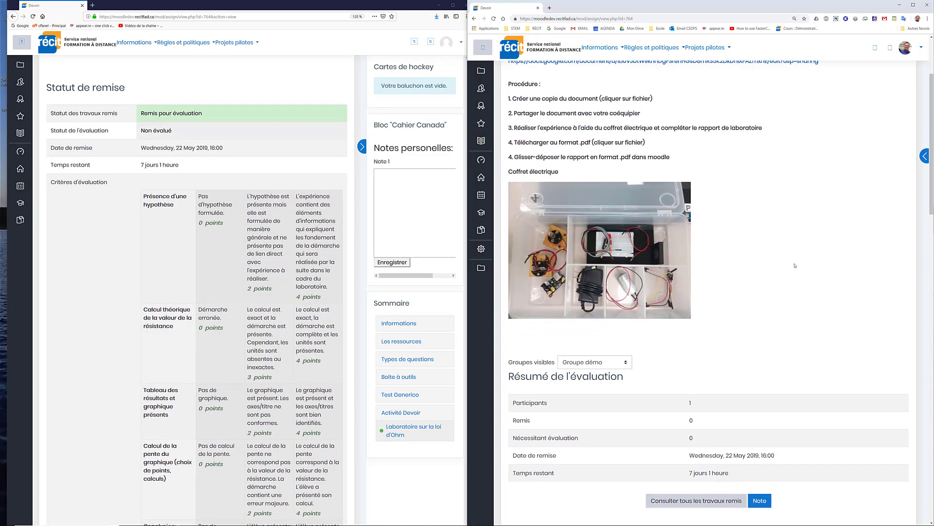
left_click(684, 402)
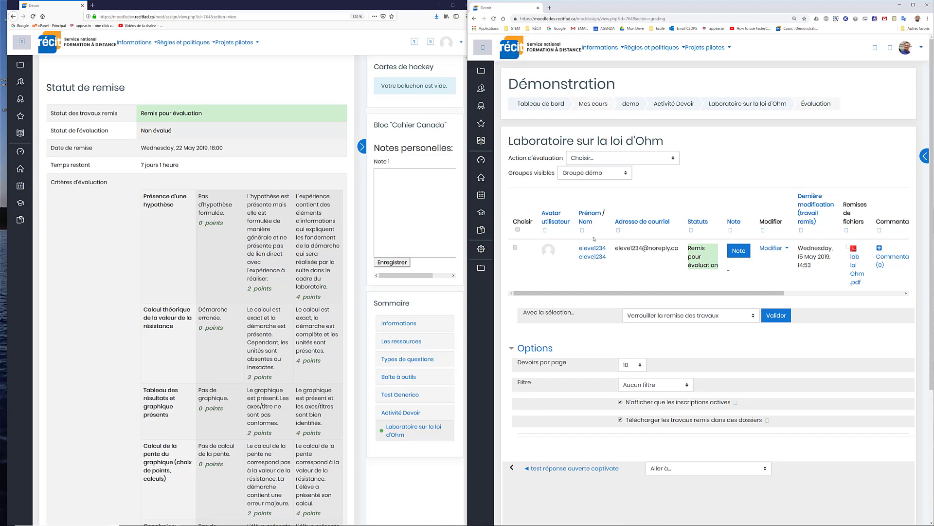
left_click(739, 251)
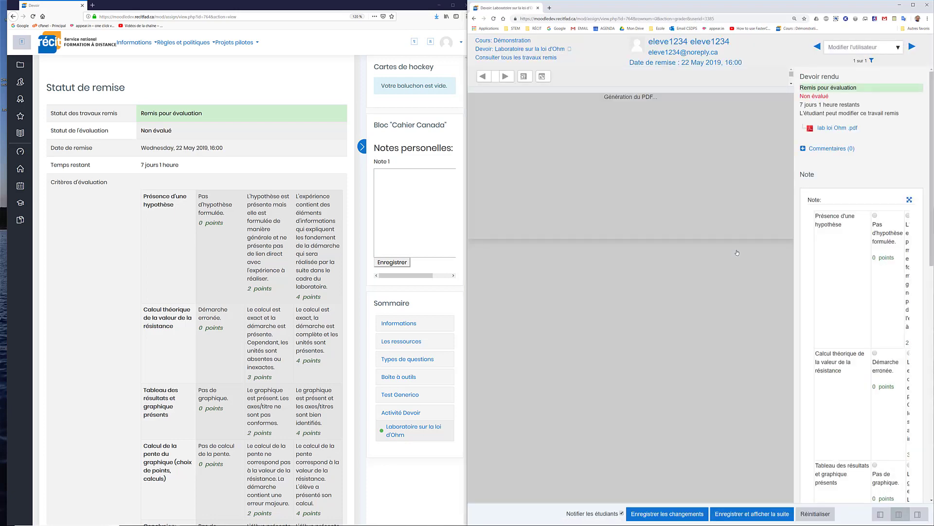
left_click(913, 4)
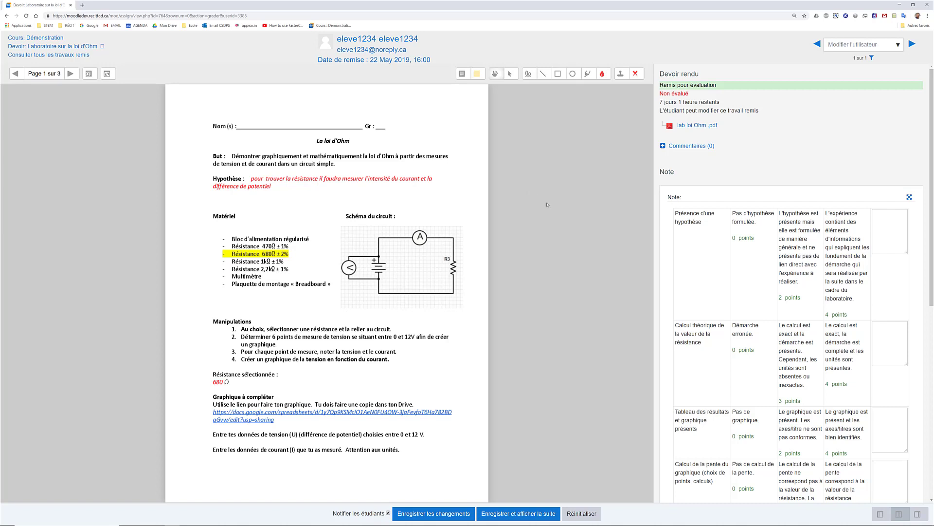
Add a yellow comment reading "fsdafsdfa" beside the last Manipulations items on page 1 of the report
left_click(477, 76)
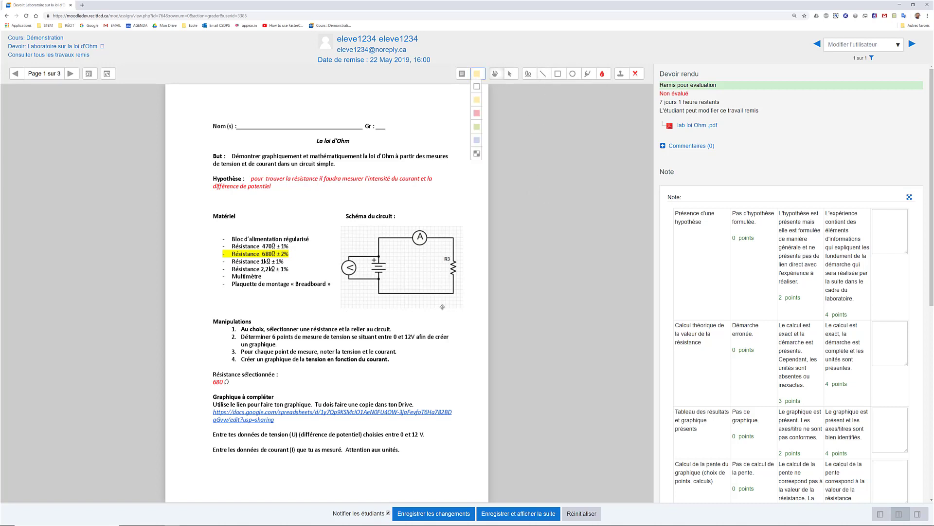
left_click(441, 392)
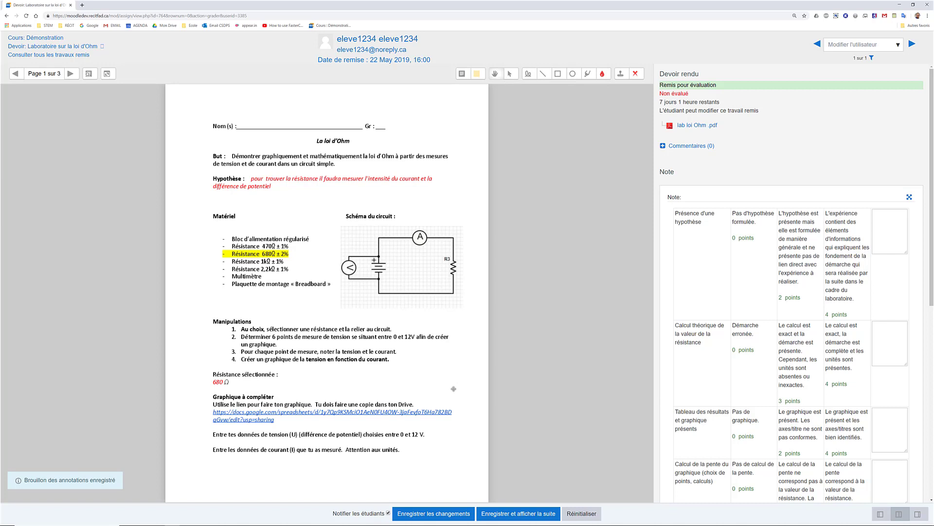
left_click(477, 75)
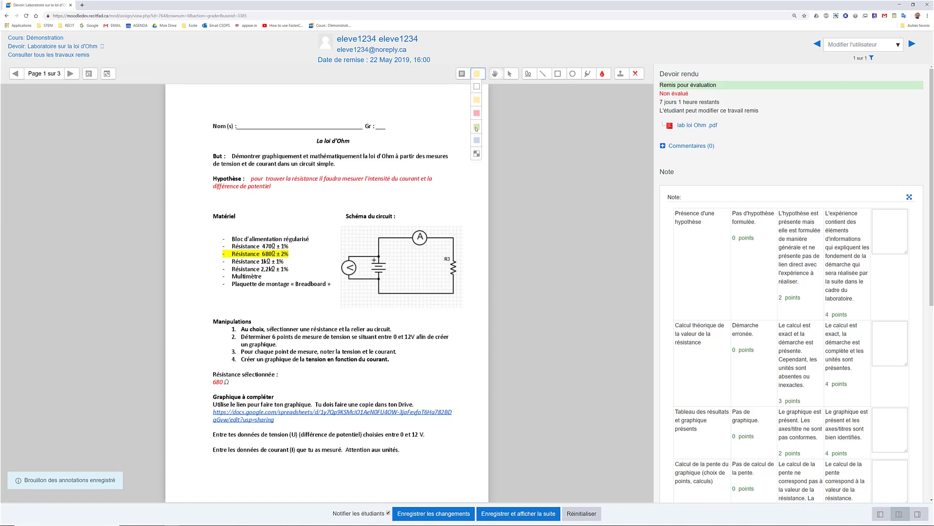
left_click(477, 99)
left_click_drag(397, 353, 440, 384)
type("fsdafsdfa")
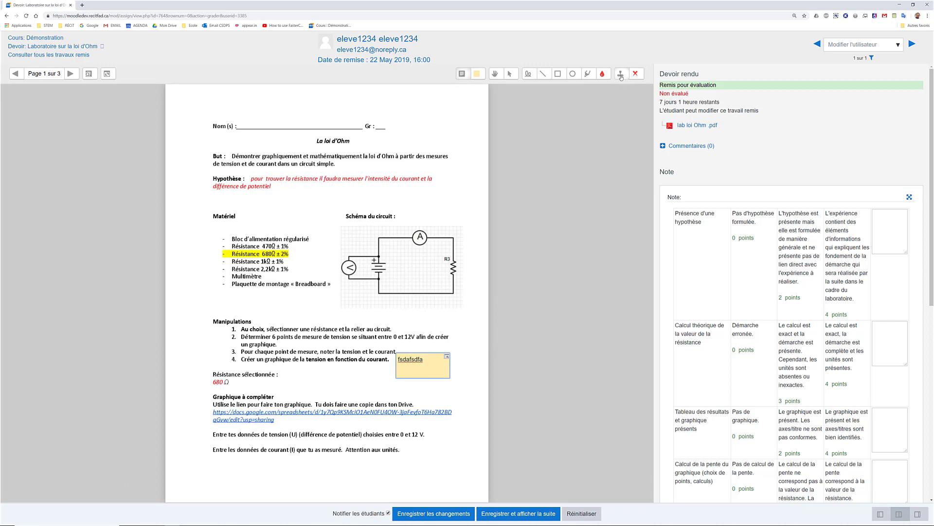
Stamp a red cross beside the selected 680 Ω resistance and a green check mark near the "Graphique à compléter" heading
left_click(621, 76)
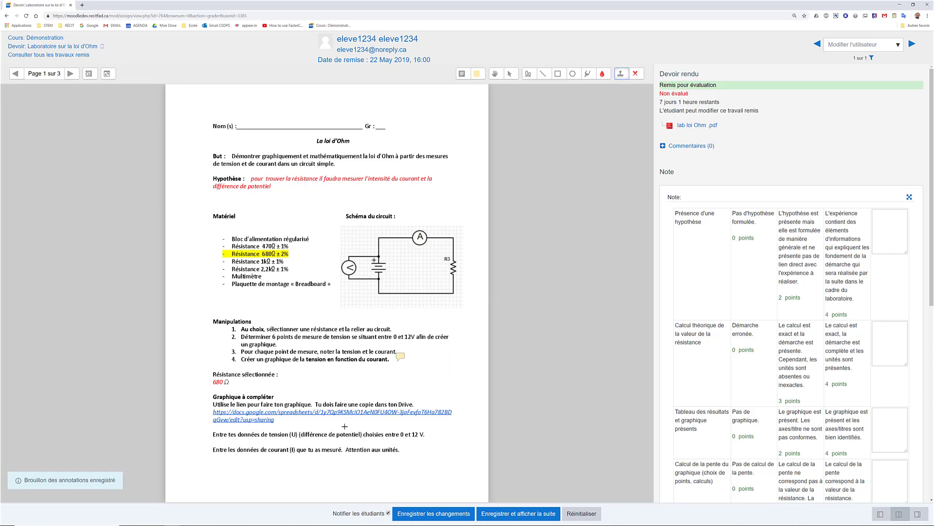
left_click(240, 379)
left_click(632, 75)
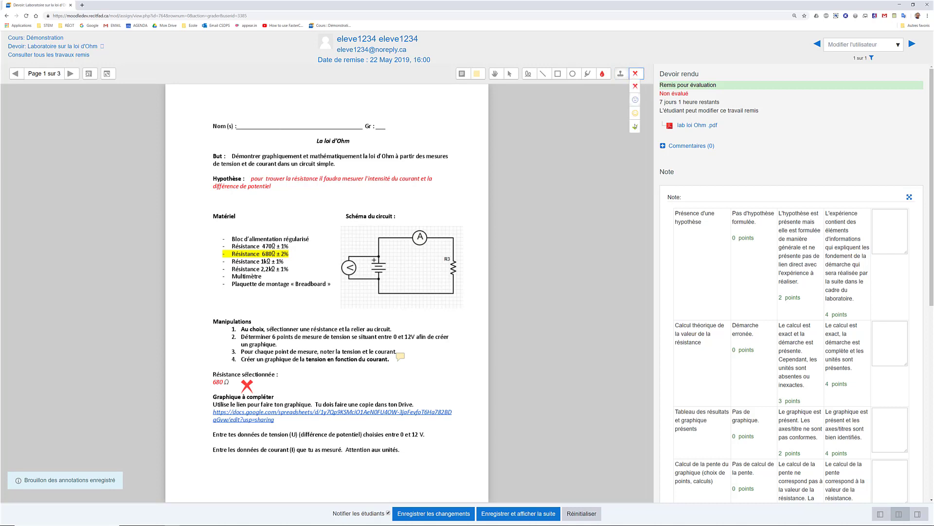
left_click(635, 128)
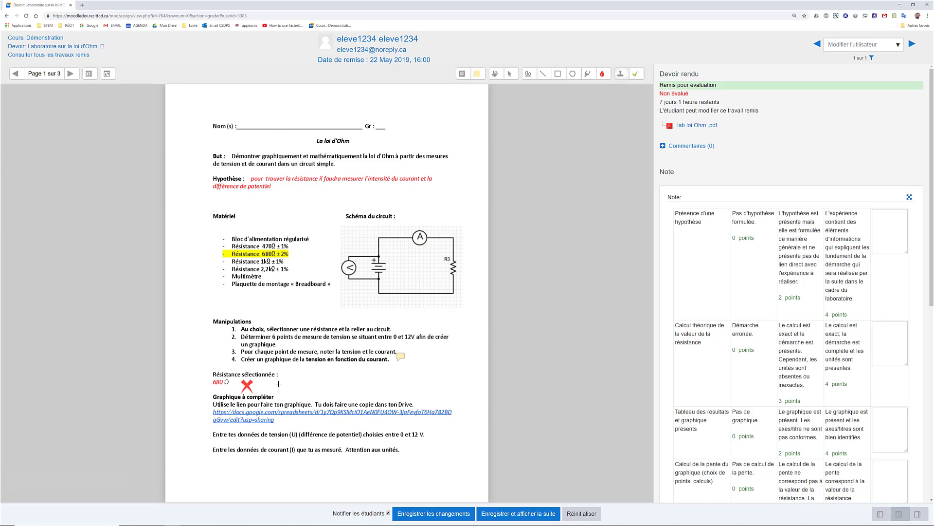
left_click(278, 384)
Stamp a yellow smiley beside the highlighted resistor in the Matériel list and go to page 2 of the report
left_click(635, 75)
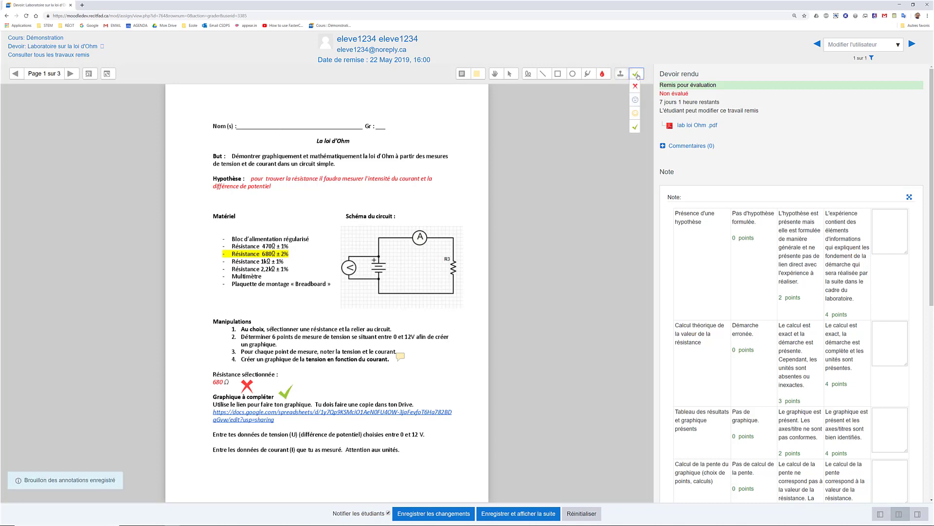
left_click(635, 113)
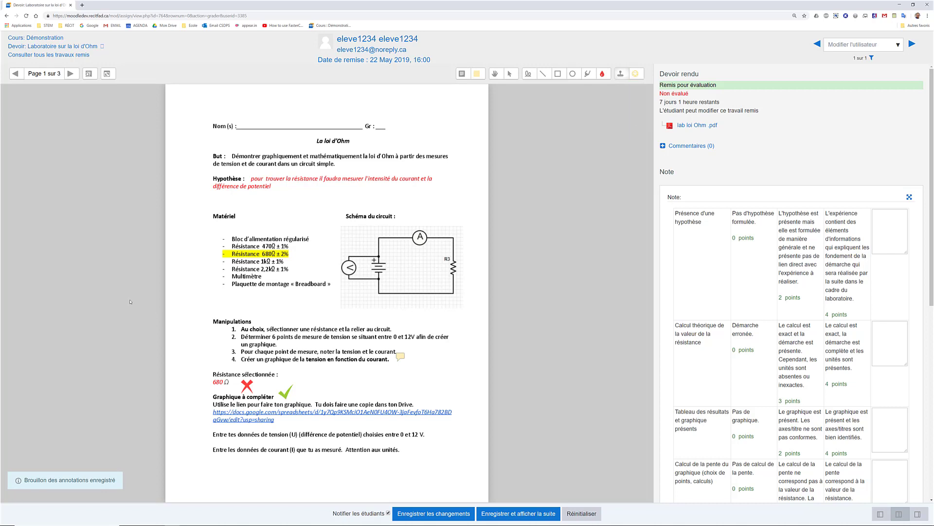
left_click(209, 256)
left_click(70, 73)
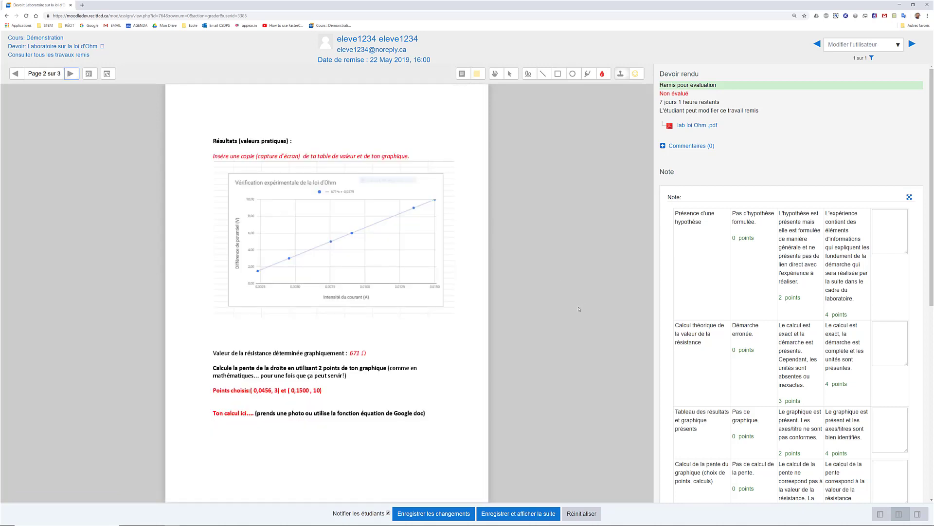
Score the grading rubric with 4 points for hypothesis, 3 for theoretical calculation, 4 for table and graph, 2 for slope calculation and 0 for conclusion
left_click(844, 261)
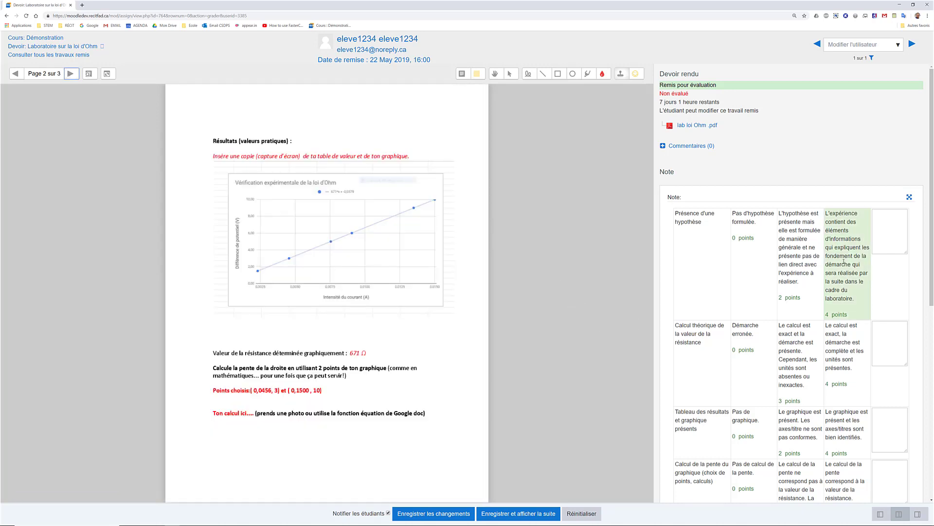
left_click(842, 256)
scroll(841, 272, "down", 3)
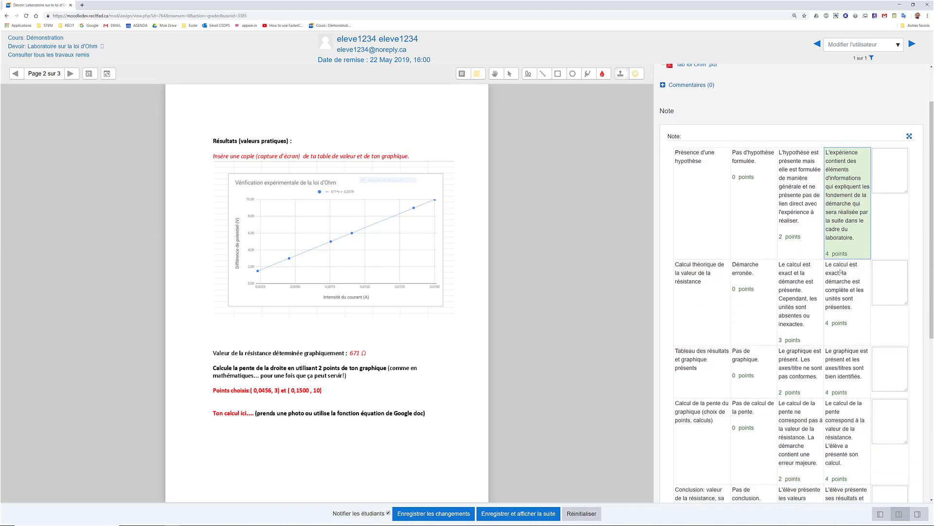
left_click(803, 234)
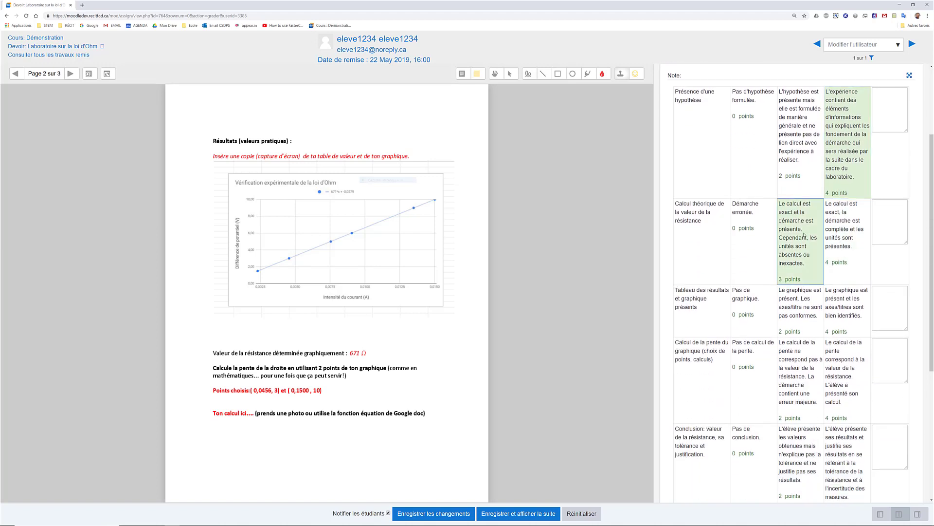
scroll(804, 234, "down", 1)
left_click(847, 255)
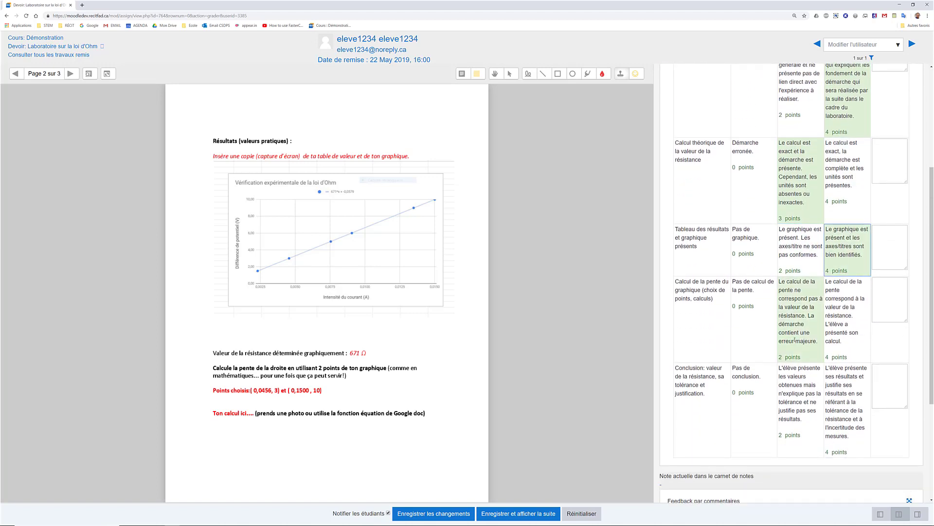
left_click(754, 382)
scroll(755, 314, "down", 1)
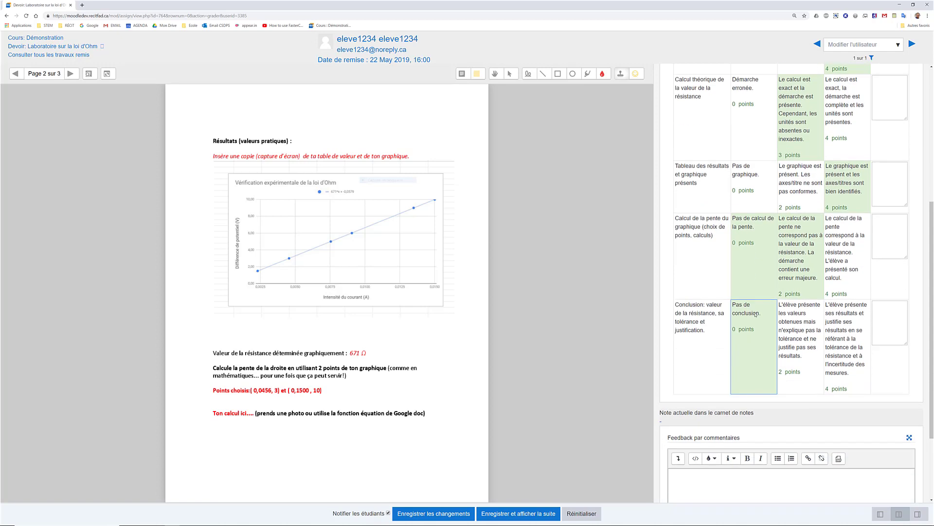
Add the feedback comment "Mon commentaire ici", save the grading changes and dismiss the confirmation
scroll(756, 314, "down", 2)
left_click(719, 371)
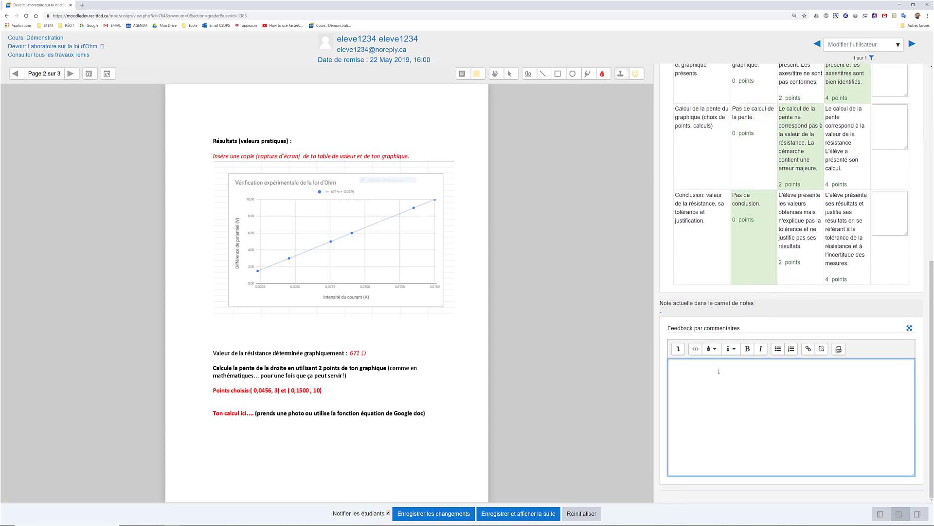
type("Mon ")
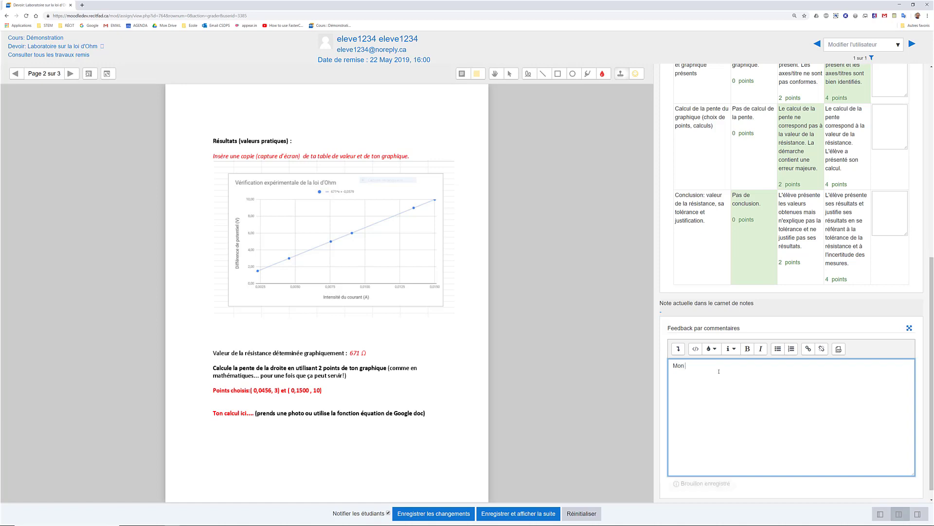
type("commentaire ici")
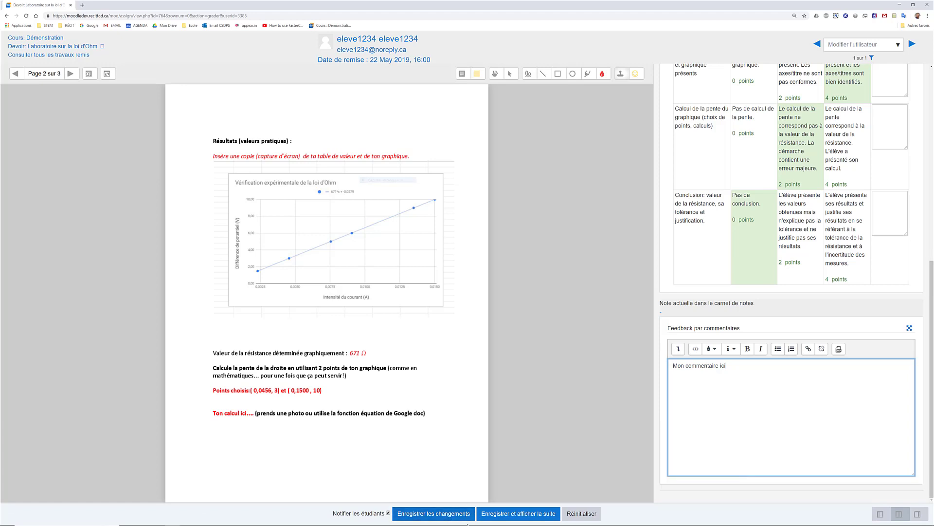
left_click(454, 513)
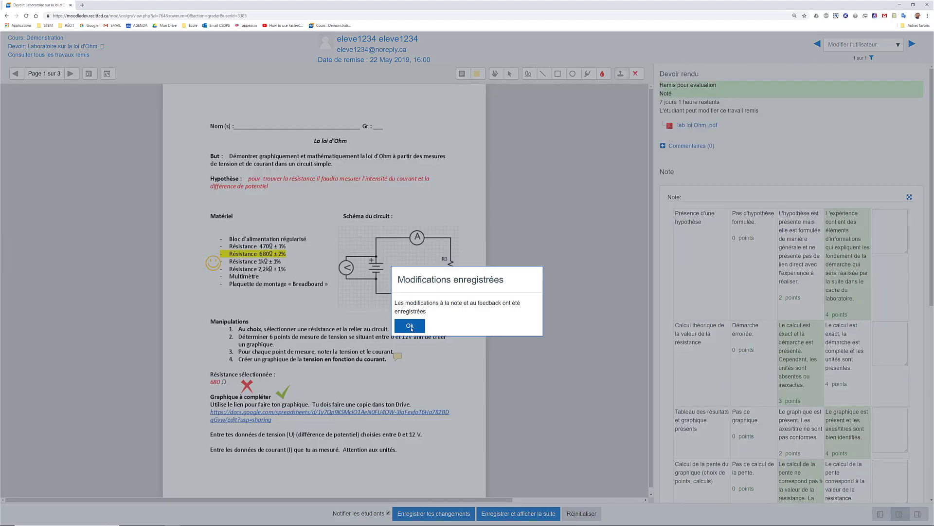
left_click(412, 327)
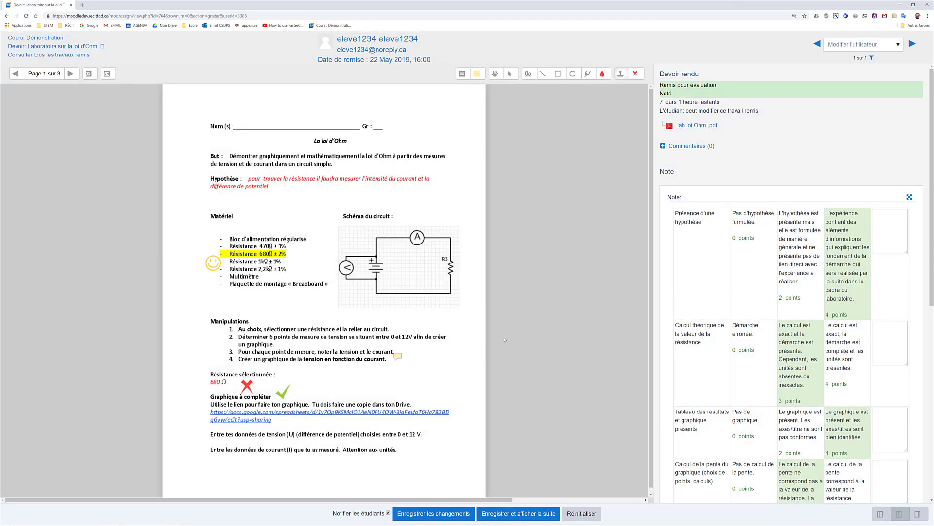
Return to the list of all submitted work and tile the teacher's and student's browser windows side by side
left_click(75, 55)
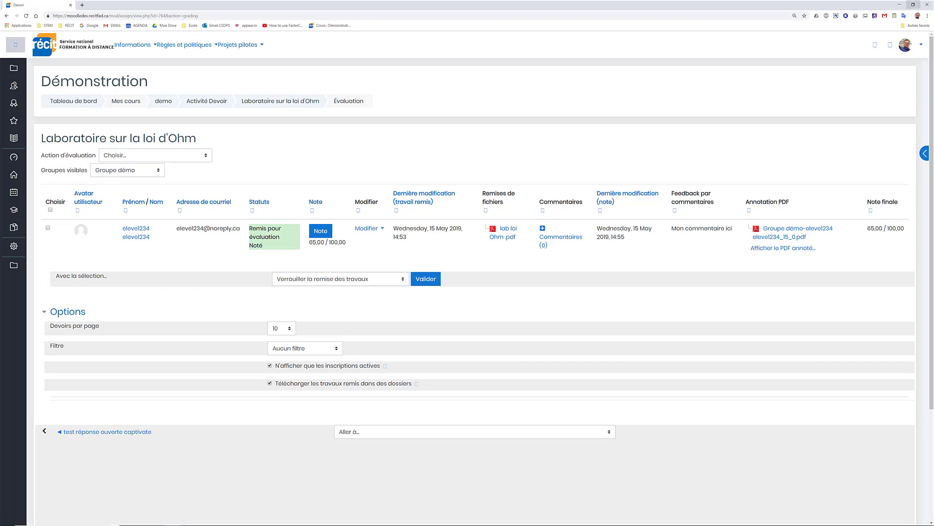
left_click(913, 5)
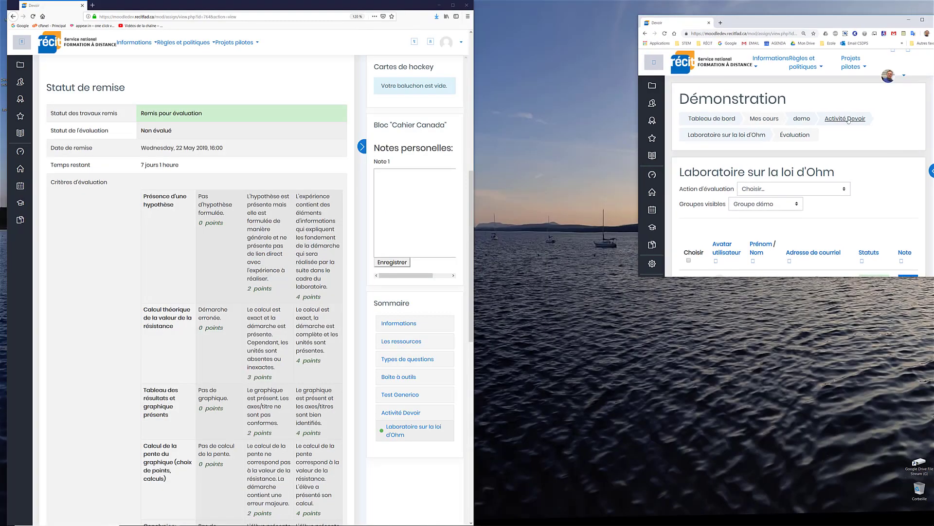
left_click_drag(783, 22, 932, 195)
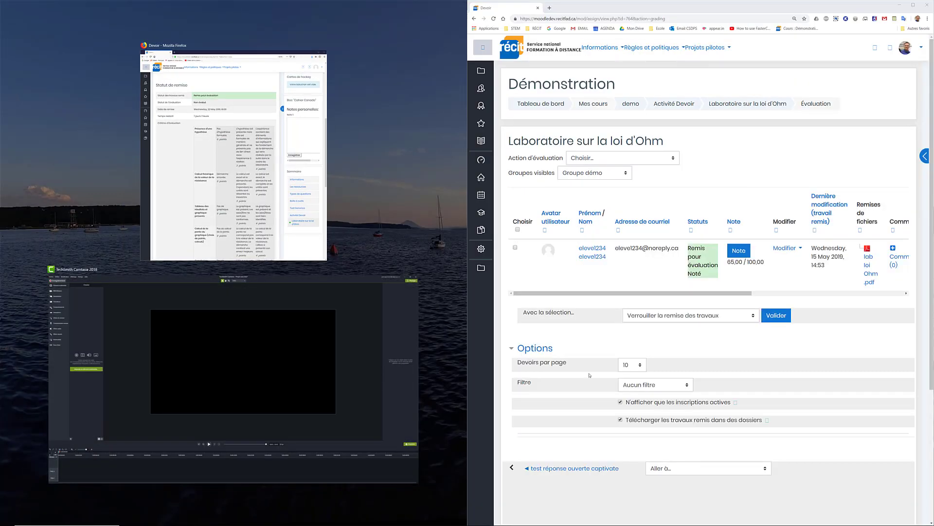
left_click(312, 204)
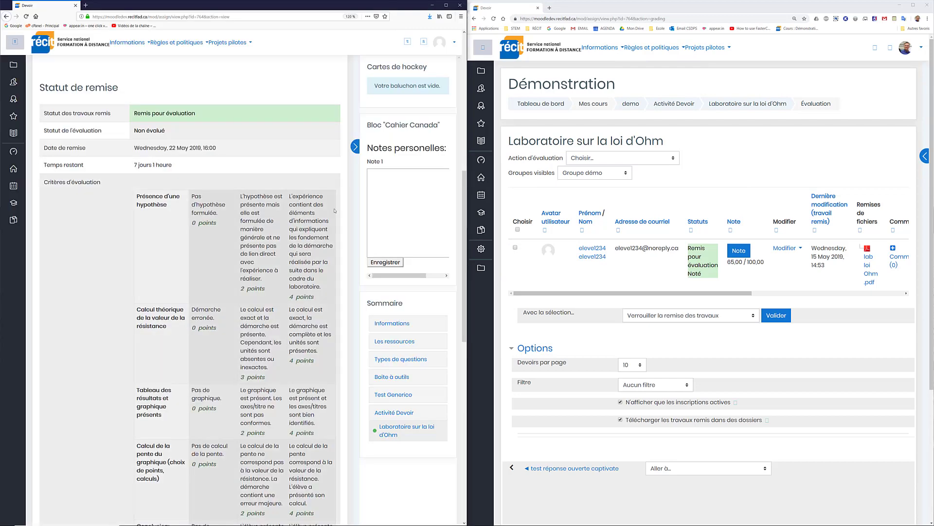
Reload the student's assignment page and examine the submission status, the scored rubric and the teacher's feedback
scroll(312, 222, "up", 8)
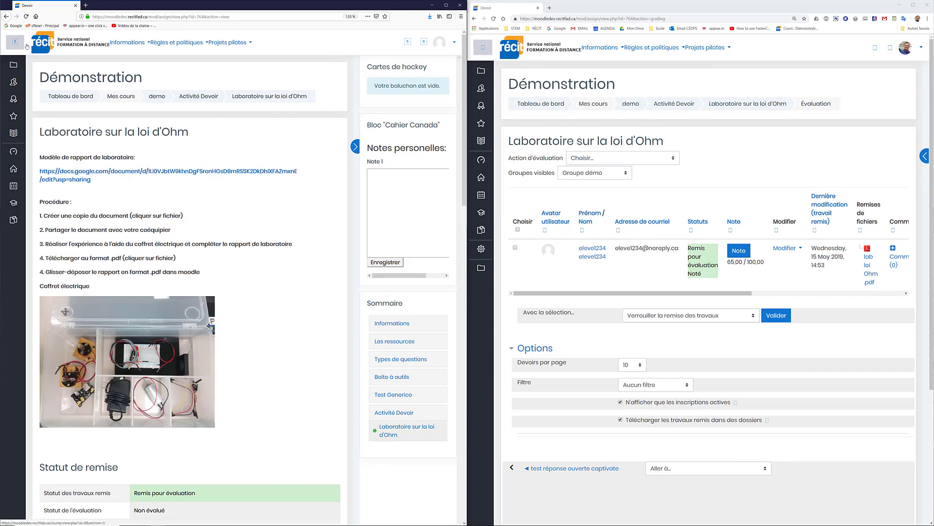
left_click(26, 17)
scroll(290, 218, "down", 3)
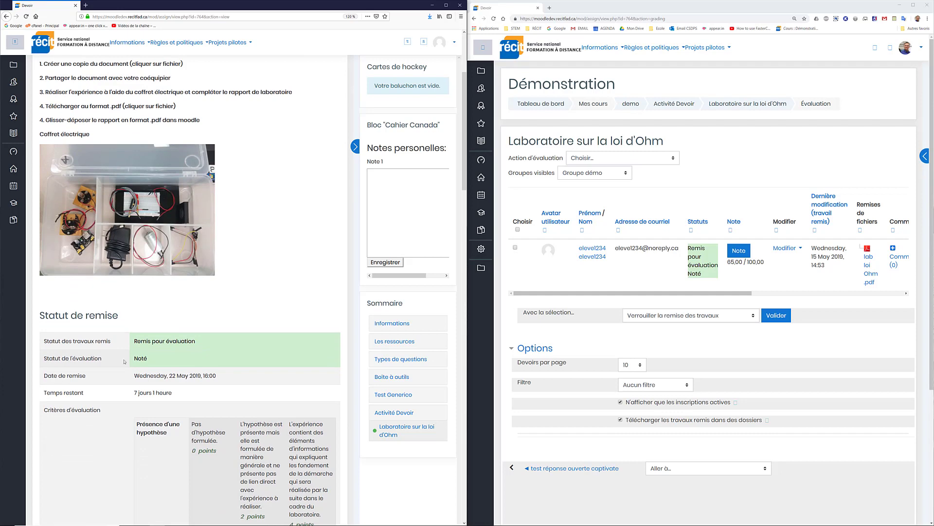
scroll(163, 354, "down", 8)
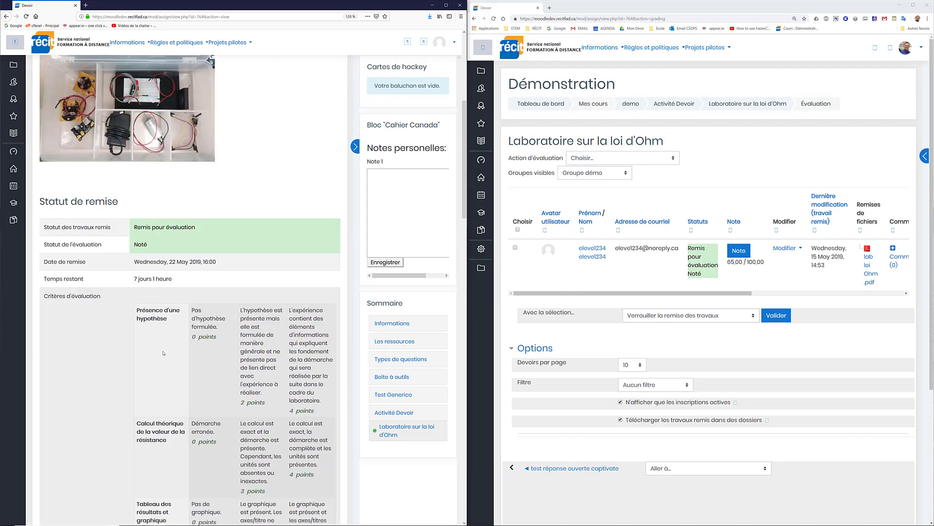
scroll(120, 334, "down", 3)
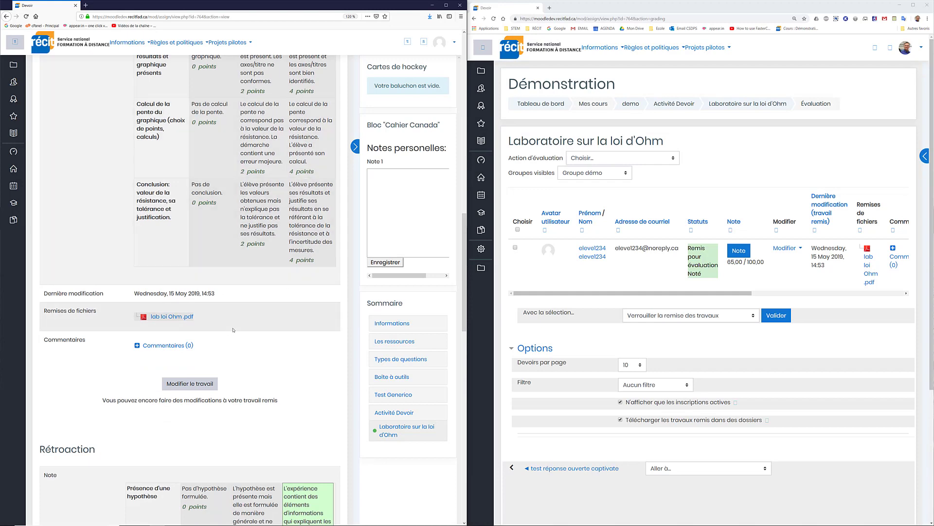
scroll(233, 330, "down", 2)
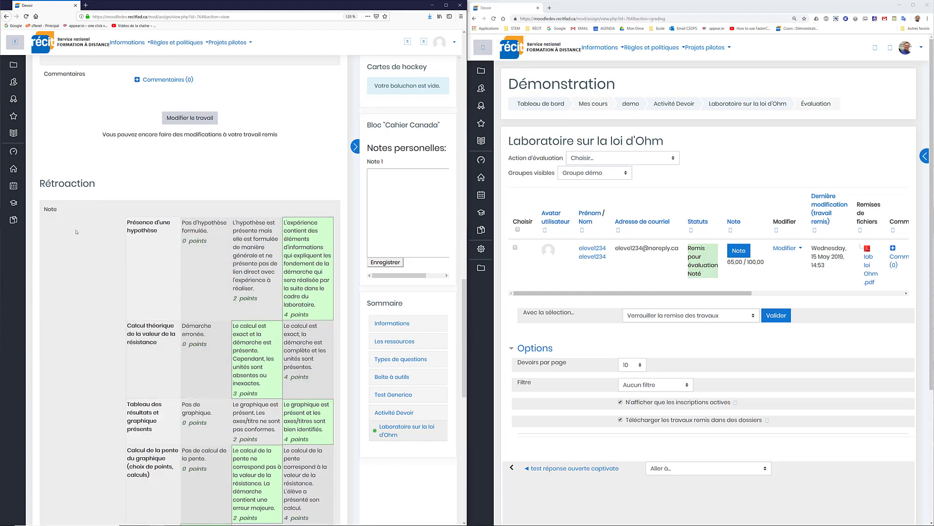
scroll(287, 370, "down", 3)
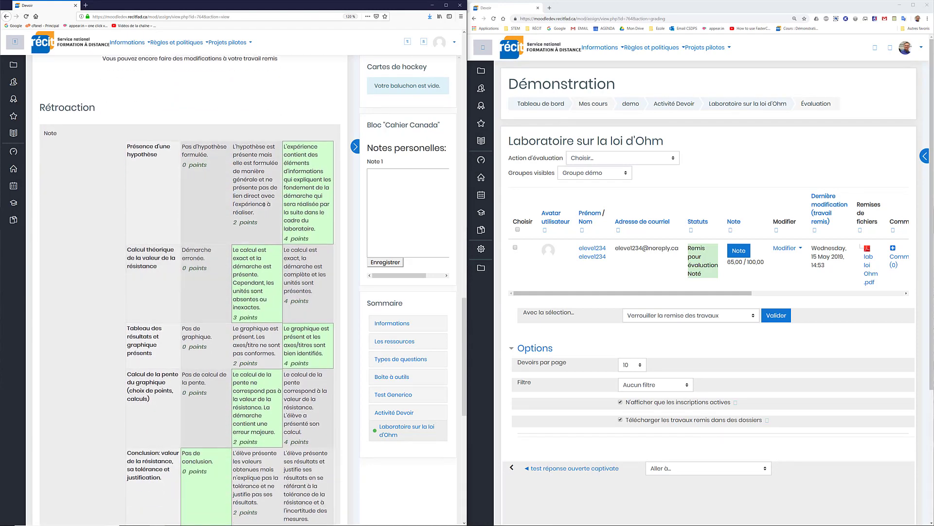
scroll(290, 362, "down", 7)
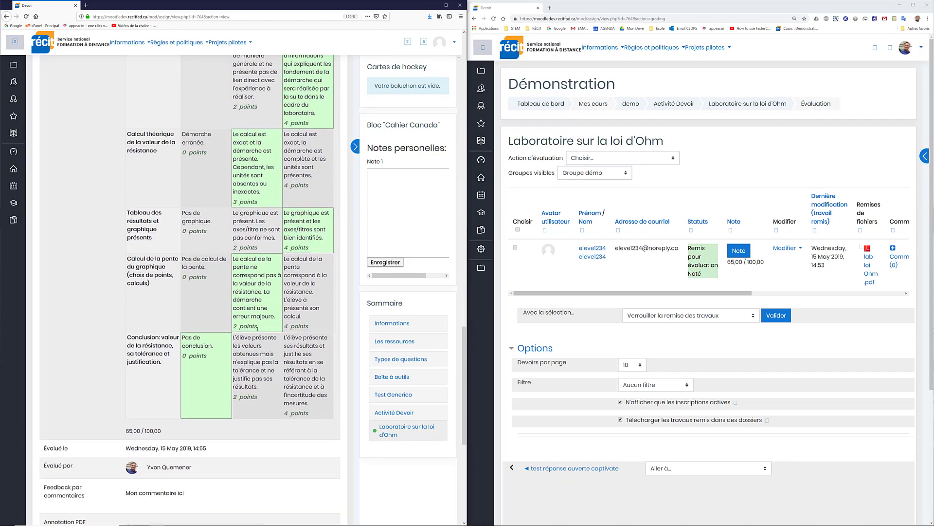
scroll(226, 339, "down", 3)
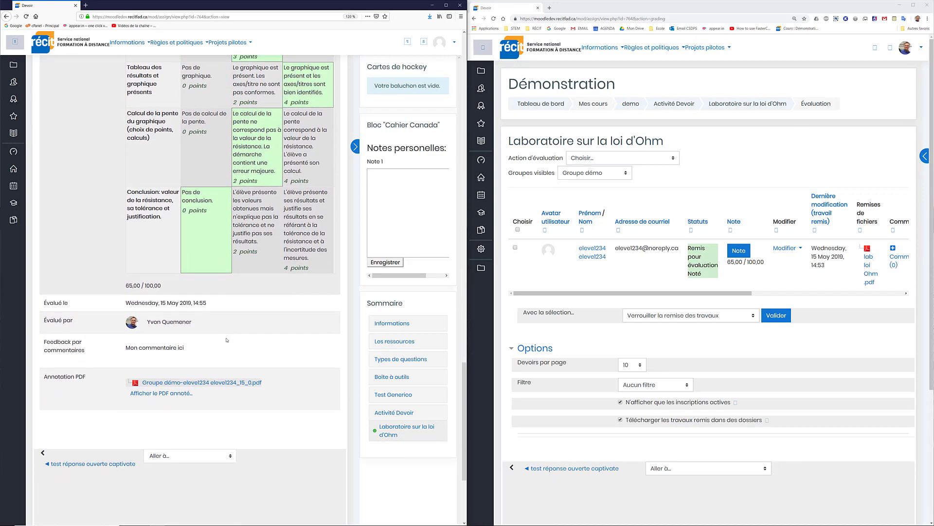
View the annotated PDF from the student's feedback section, page through to page 3 and close the viewer
left_click(160, 389)
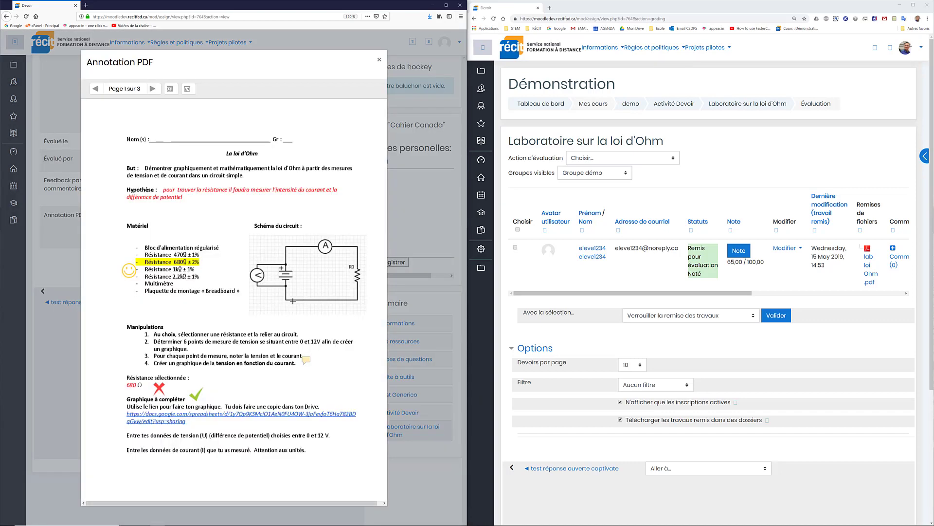
left_click(154, 91)
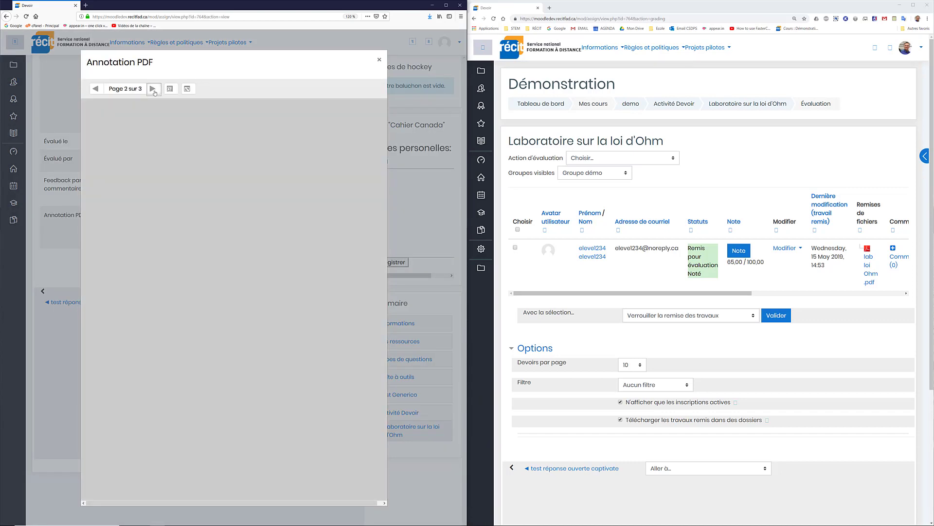
left_click(154, 92)
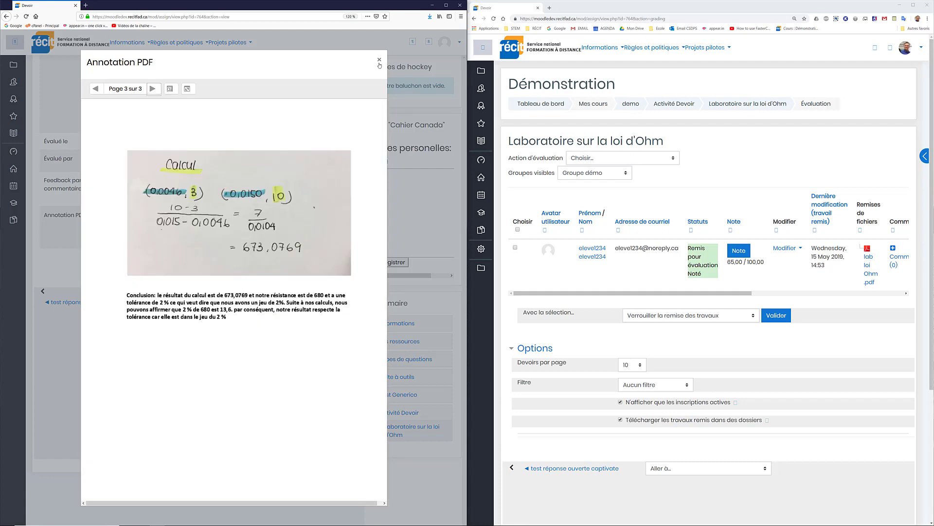
left_click(379, 60)
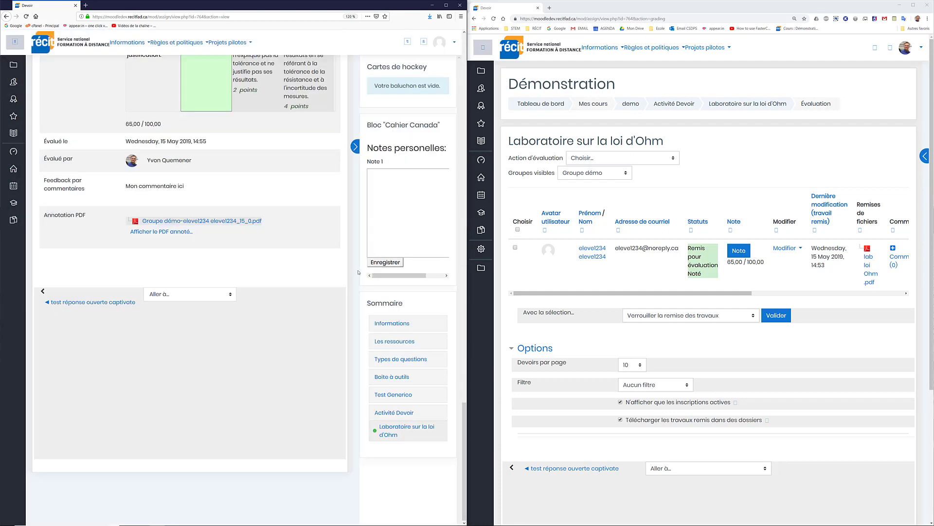